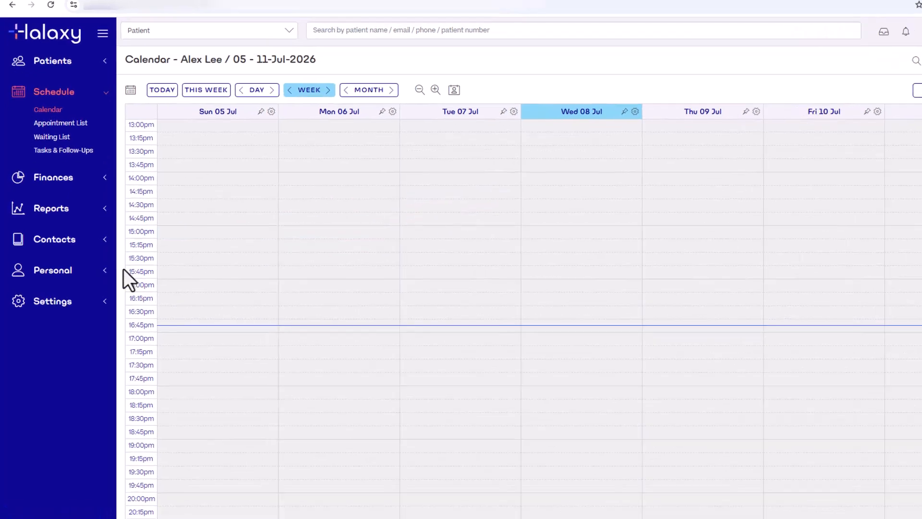
Add weekly practice hours for Monday to Wednesday, 09:00am to 05:00pm, to the practitioner at the Halaxy Health Melbourne location.
{"action": "left_click", "coordinate": [20, 275]}
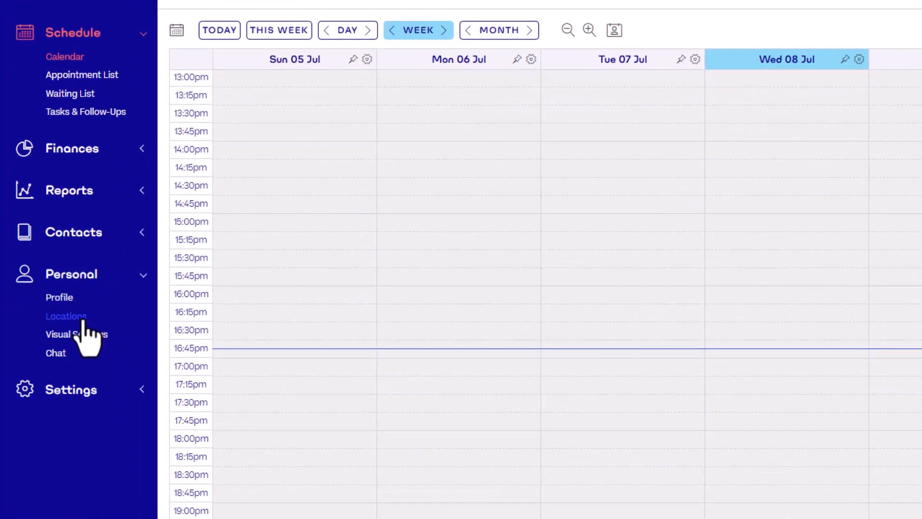
{"action": "left_click", "coordinate": [82, 317]}
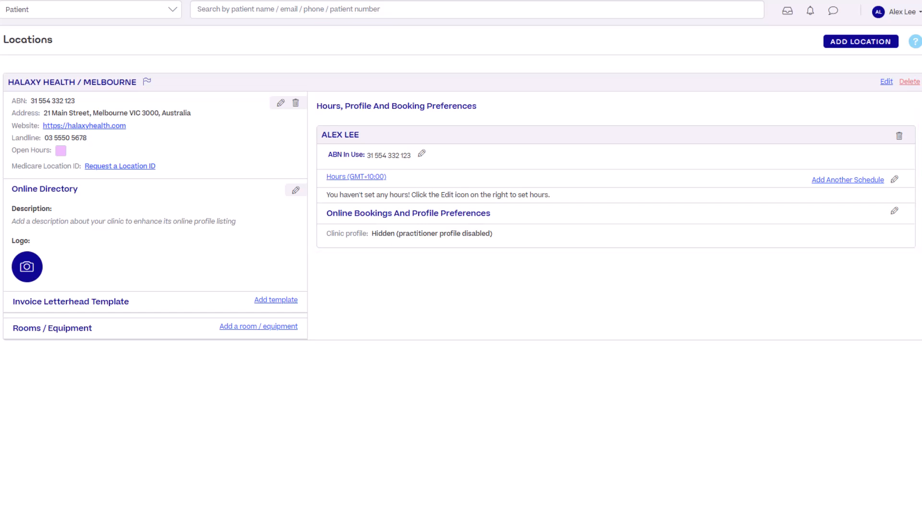
{"action": "left_click", "coordinate": [894, 180]}
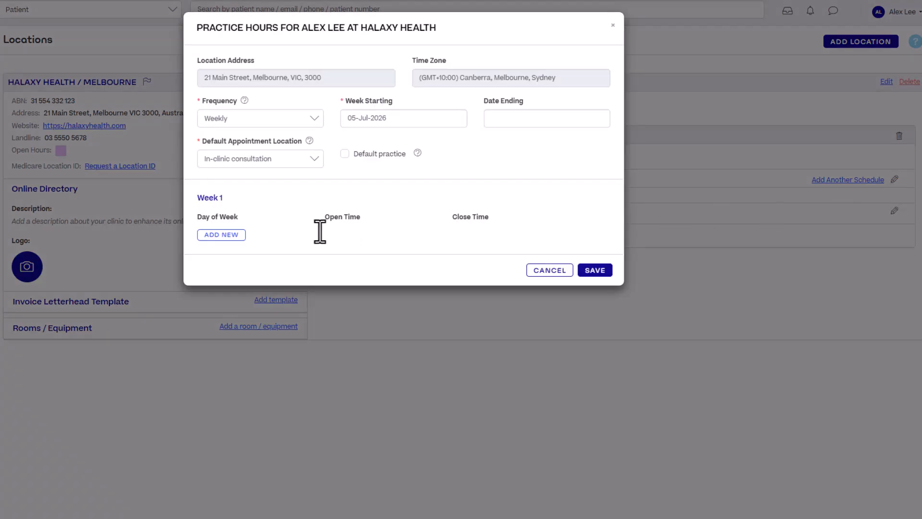
{"action": "left_click", "coordinate": [224, 233]}
{"action": "left_click", "coordinate": [230, 256]}
{"action": "left_click", "coordinate": [230, 262]}
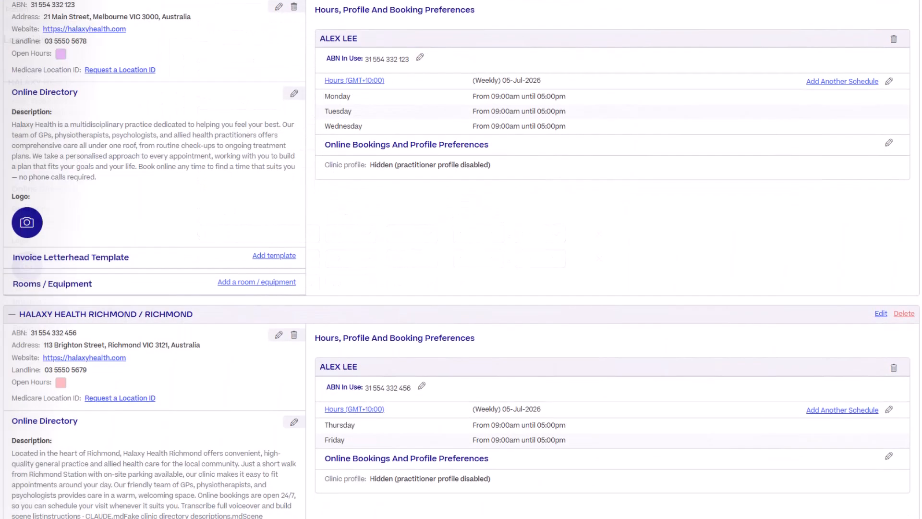
{"action": "scroll", "coordinate": [461, 260], "scroll_direction": "down", "scroll_amount": 2}
{"action": "scroll", "coordinate": [461, 259], "scroll_direction": "down", "scroll_amount": 1}
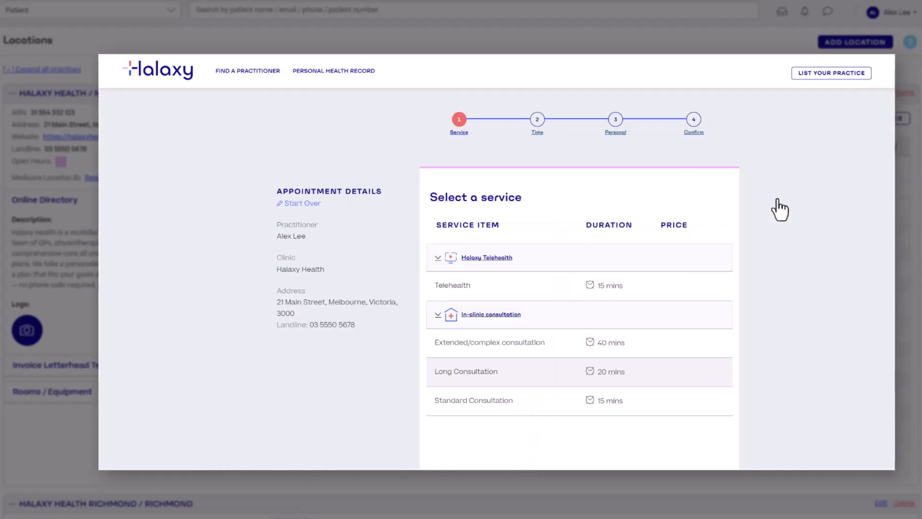
Select the Telehealth service and the Monday 27 July 2026 9:40 am slot in the online booking, and start the personal details.
{"action": "left_click", "coordinate": [452, 287]}
{"action": "left_click", "coordinate": [510, 324]}
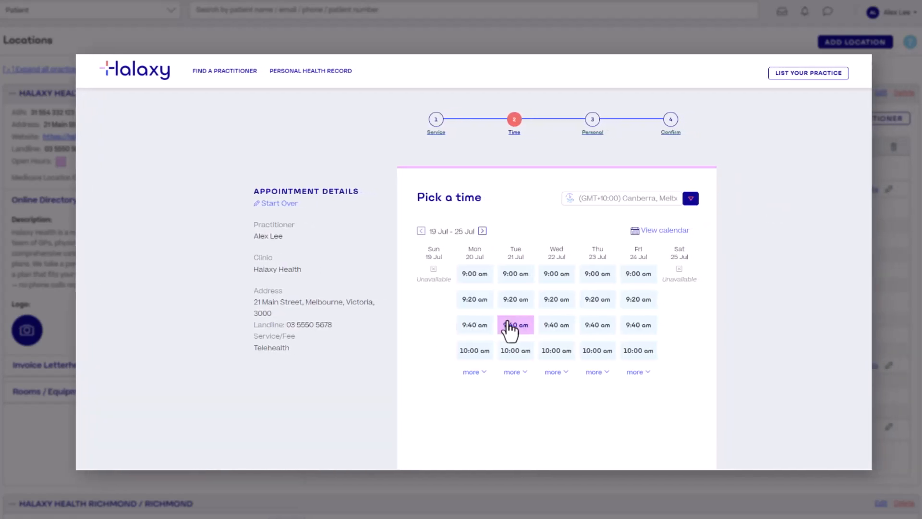
{"action": "left_click", "coordinate": [477, 231]}
{"action": "left_click", "coordinate": [462, 326]}
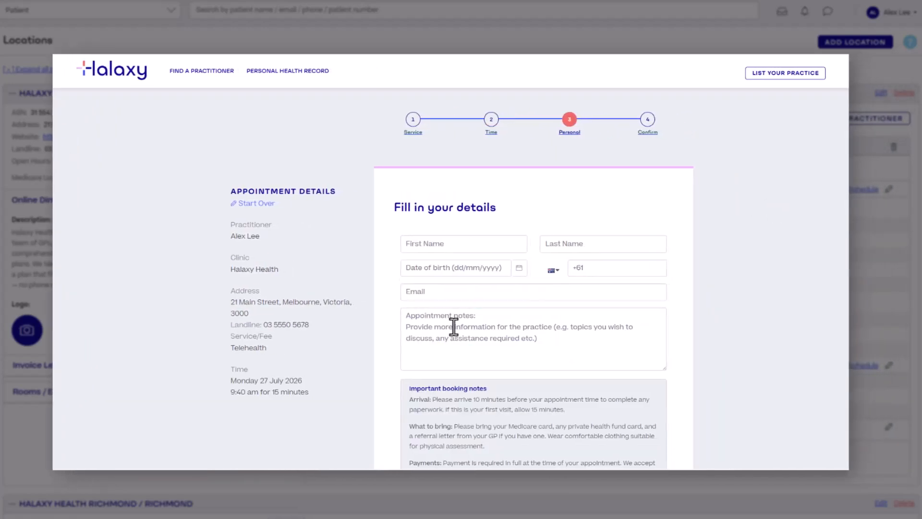
{"action": "left_click", "coordinate": [438, 242]}
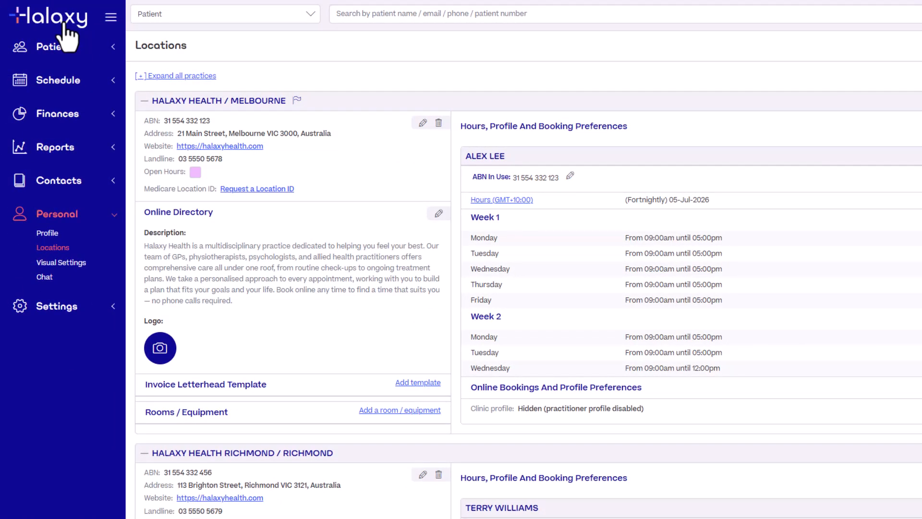
Go to the calendar and look through the practitioners whose schedules can be displayed.
{"action": "left_click", "coordinate": [64, 25]}
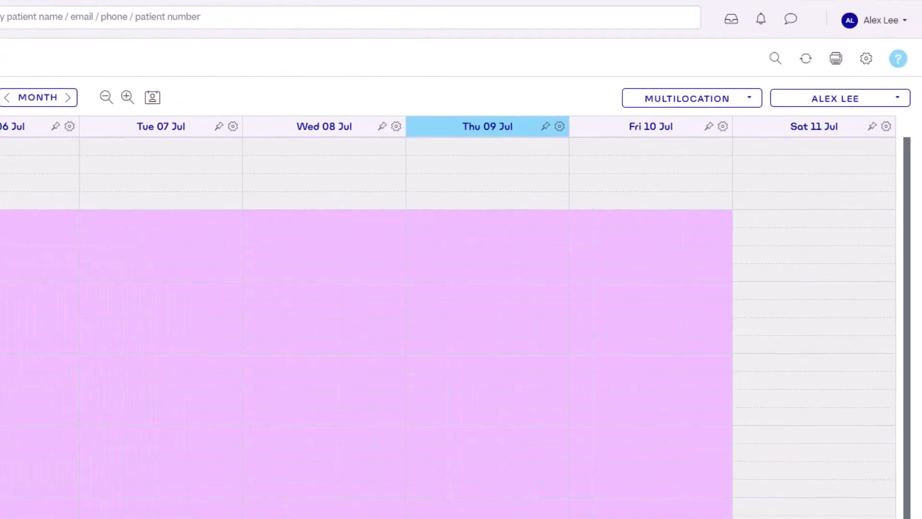
{"action": "left_click", "coordinate": [896, 99]}
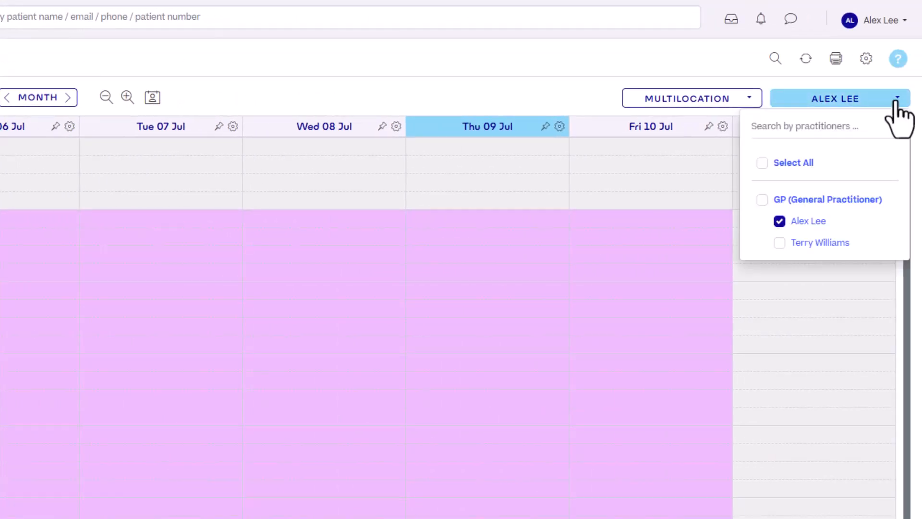
{"action": "left_click", "coordinate": [896, 101]}
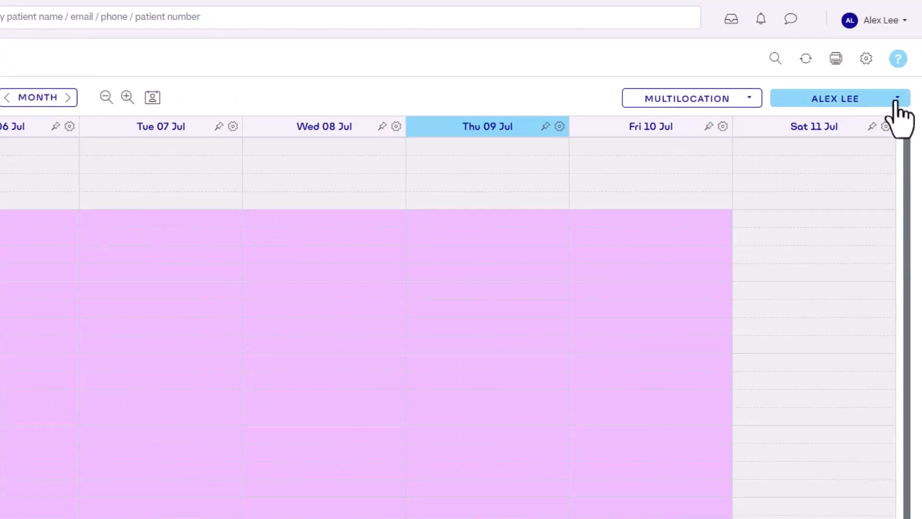
Set the calendar's time zone to Australia / Melbourne in the calendar preferences and save them.
{"action": "left_click", "coordinate": [865, 58]}
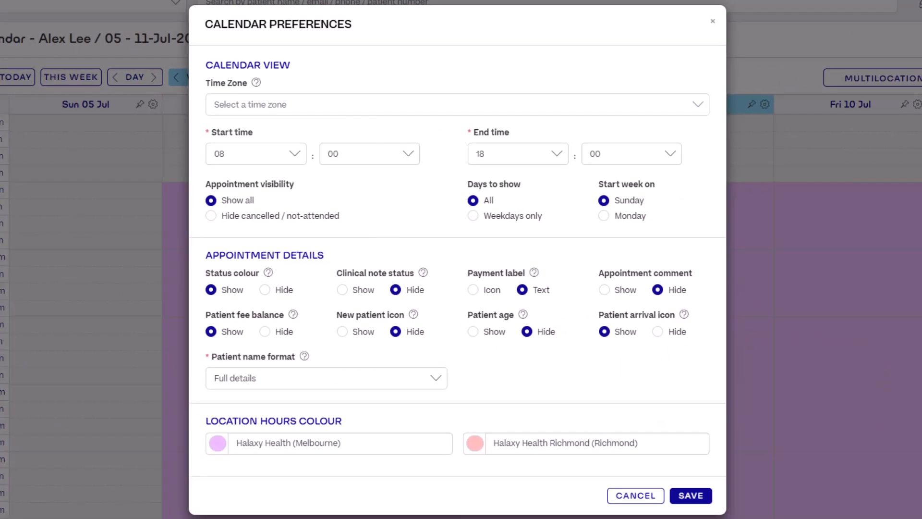
{"action": "left_click", "coordinate": [672, 108]}
{"action": "type", "text": "mel"}
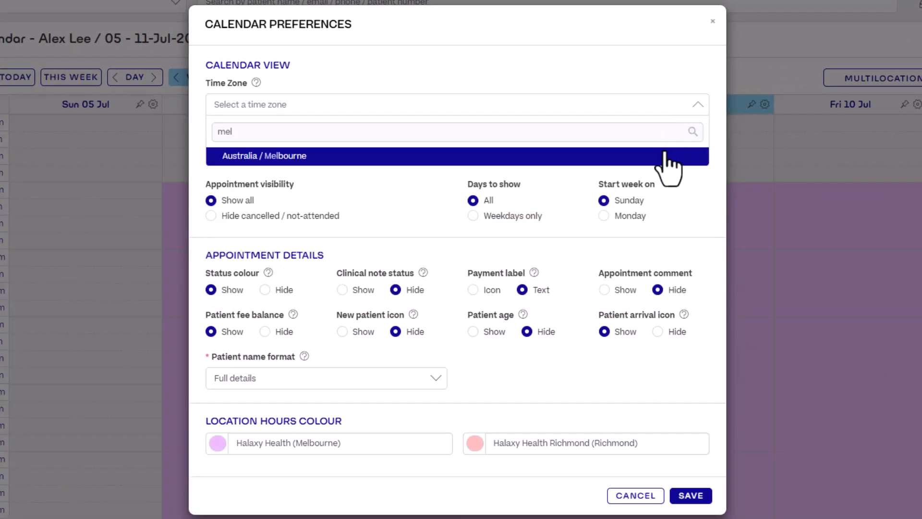
{"action": "left_click", "coordinate": [665, 156]}
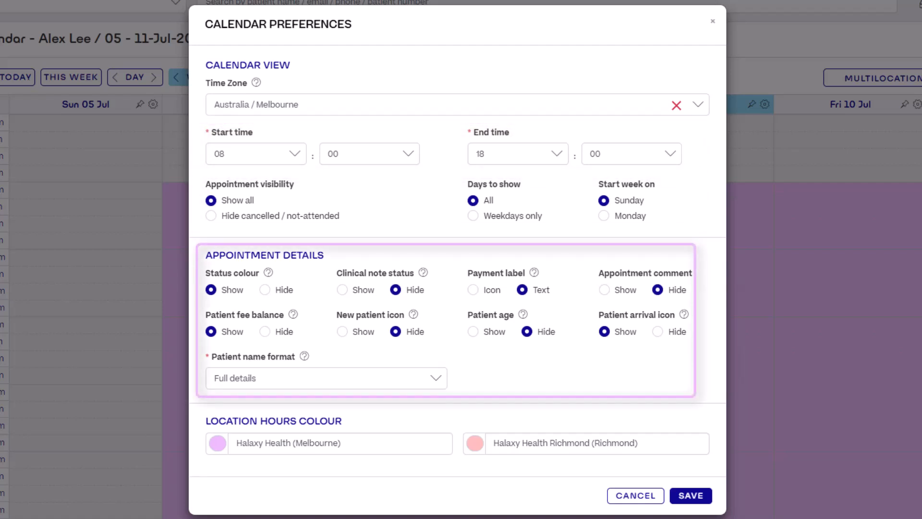
{"action": "left_click", "coordinate": [691, 495]}
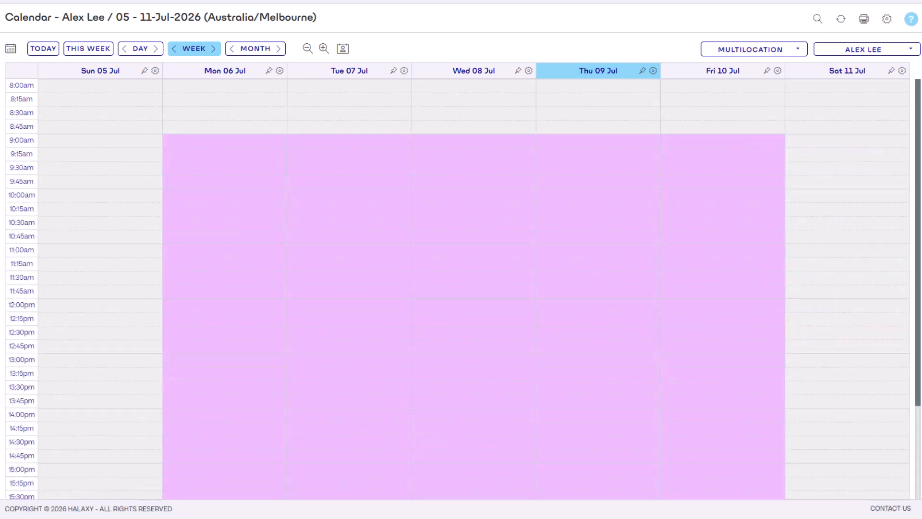
Book a patient appointment on Fri 10 Jul at 9:00am with the imported Medicare 23 general practitioner fee and save it.
{"action": "left_click", "coordinate": [700, 142]}
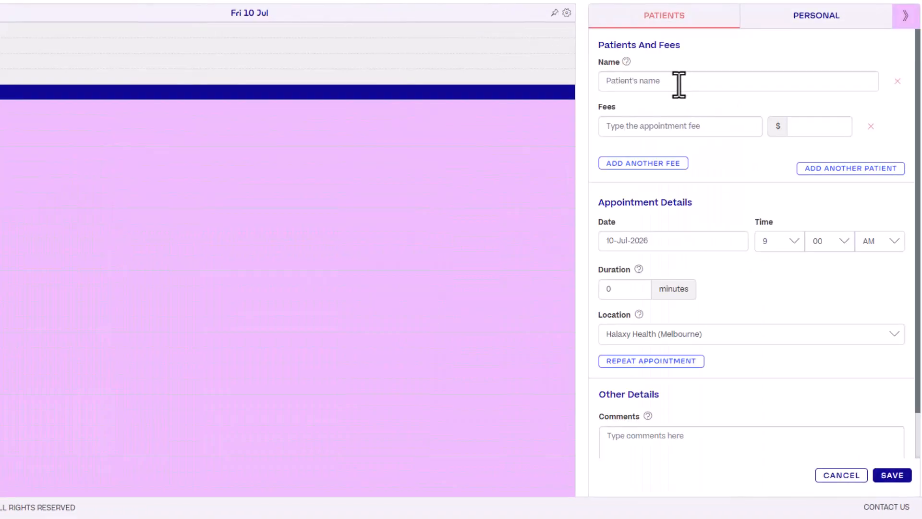
{"action": "left_click", "coordinate": [679, 82]}
{"action": "type", "text": "Lee"}
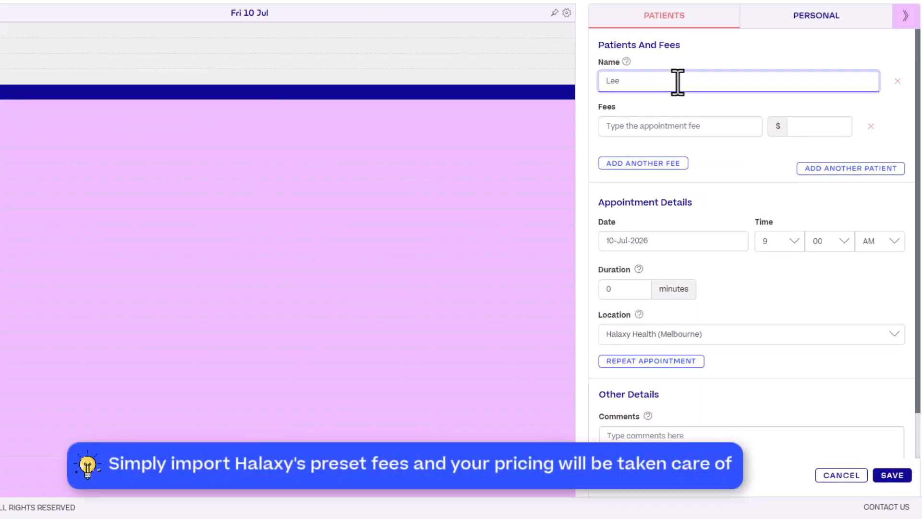
{"action": "left_click", "coordinate": [679, 107]}
{"action": "type", "text": "general"}
{"action": "left_click", "coordinate": [663, 156]}
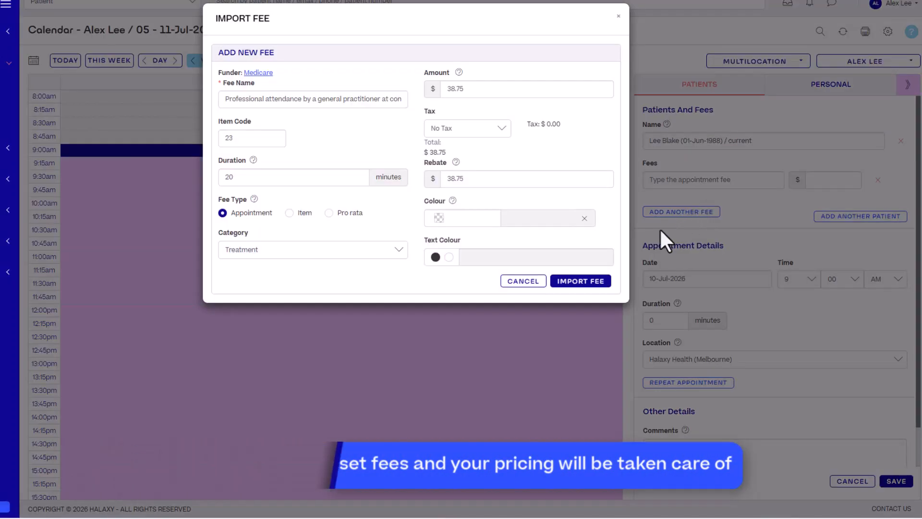
{"action": "left_click", "coordinate": [582, 281]}
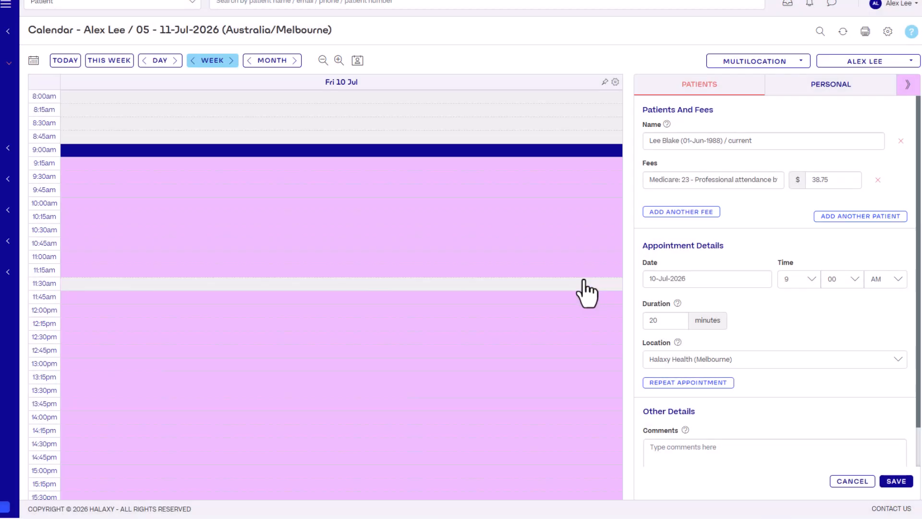
{"action": "left_click", "coordinate": [896, 481]}
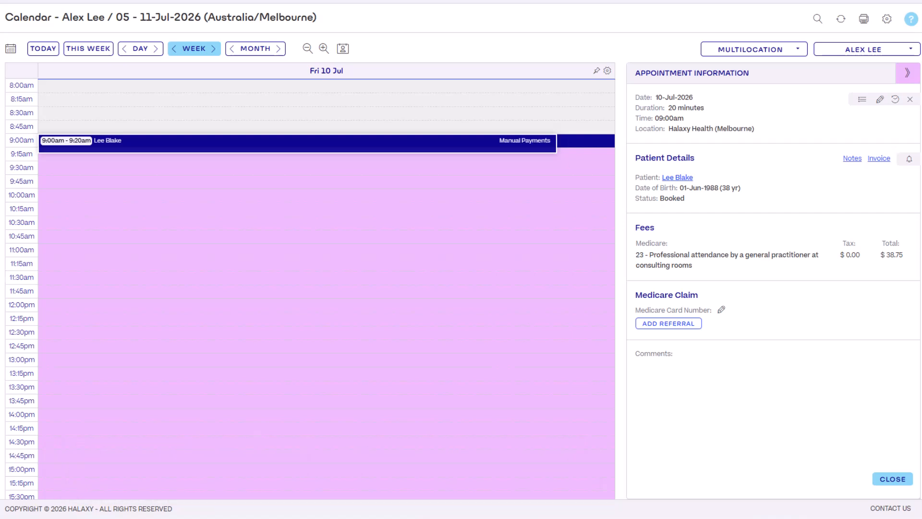
Create and save a personal appointment titled "Lunch Break" on Fri 10 Jul at 12:00pm with a duration of 60 minutes.
{"action": "left_click", "coordinate": [328, 305]}
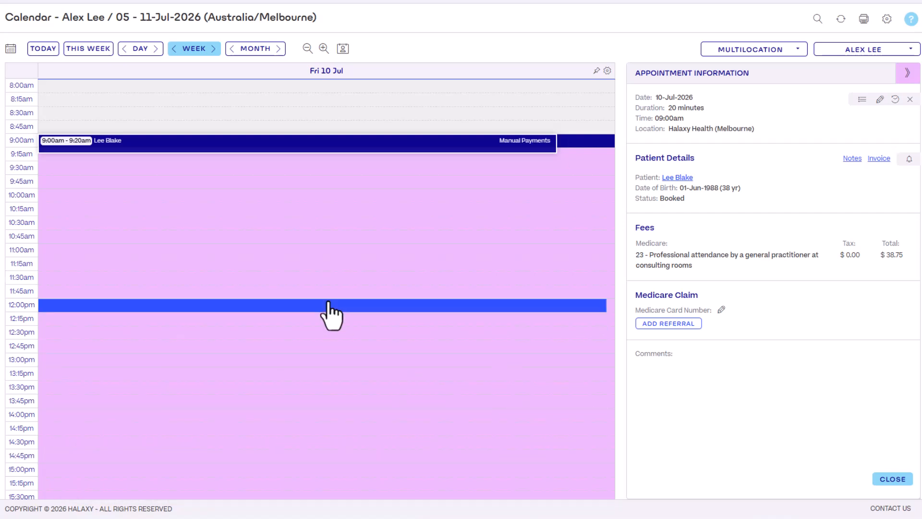
{"action": "left_click", "coordinate": [842, 86]}
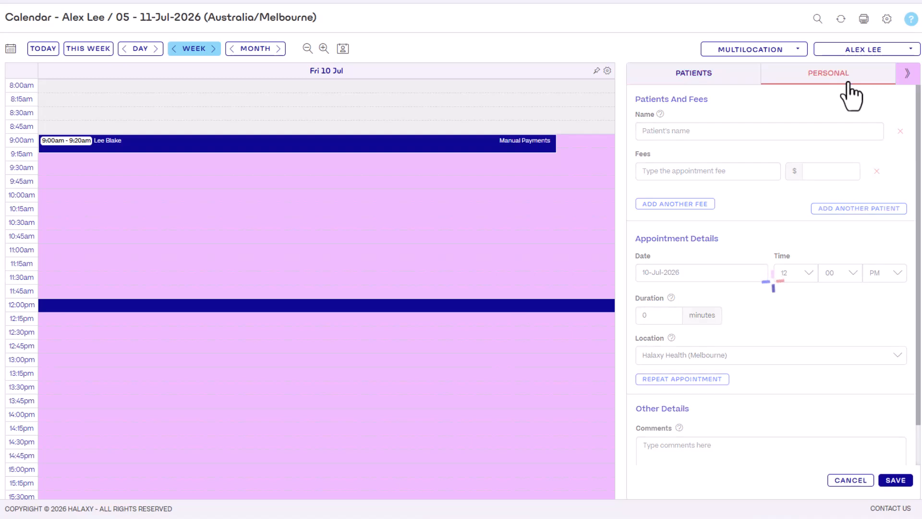
{"action": "left_click", "coordinate": [737, 130]}
{"action": "type", "text": "Lunch "}
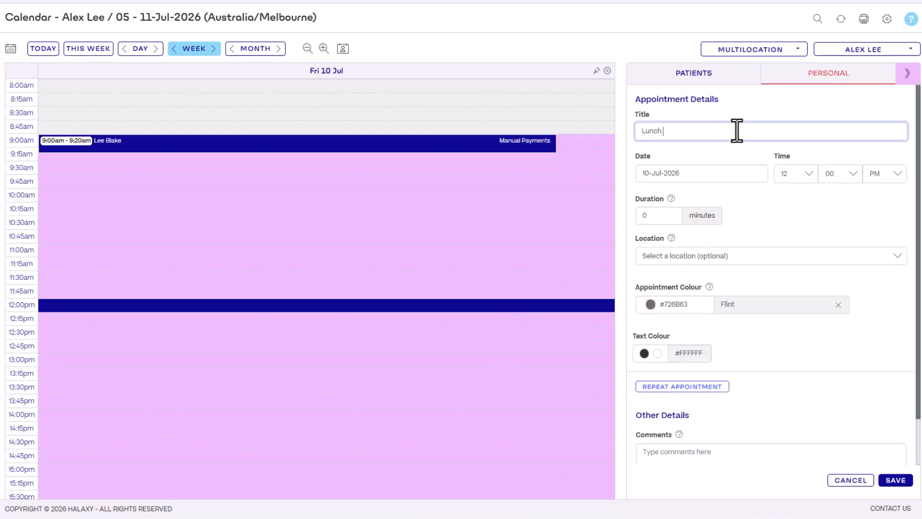
{"action": "type", "text": "Break"}
{"action": "left_click", "coordinate": [667, 215]}
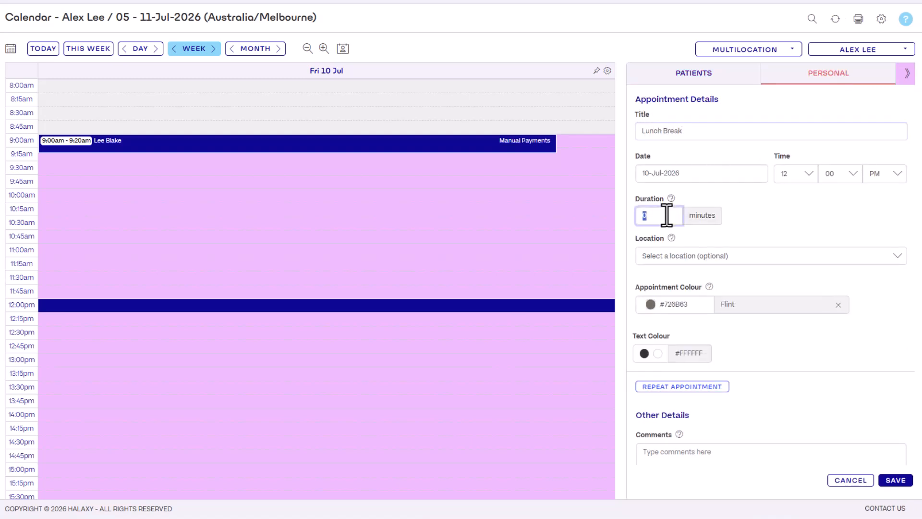
{"action": "type", "text": "60"}
{"action": "left_click", "coordinate": [889, 482]}
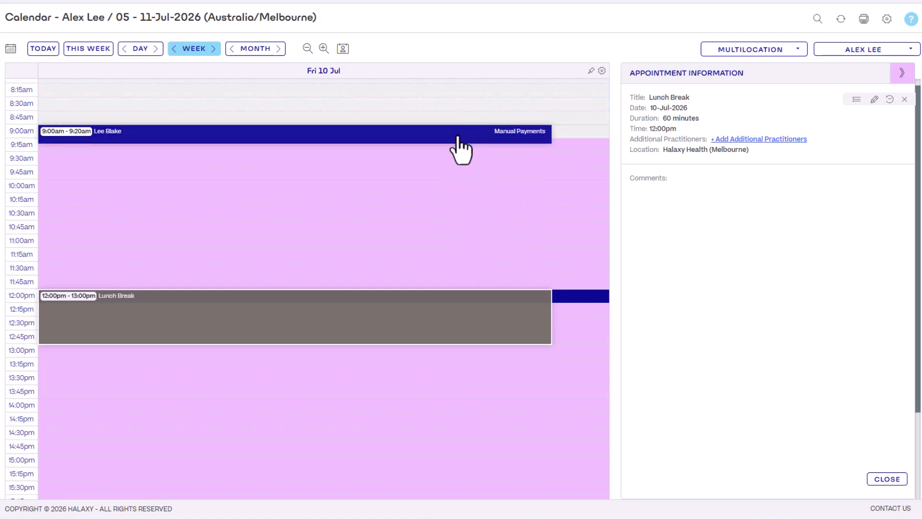
Move the 9:00am patient appointment on Fri 10 Jul to 10:00am and open its details.
{"action": "left_click_drag", "start_coordinate": [458, 137], "coordinate": [458, 192]}
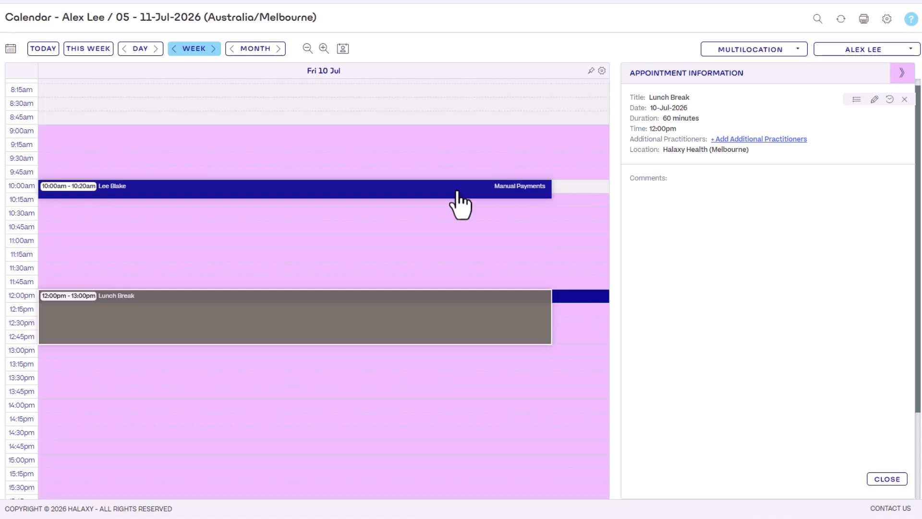
{"action": "left_click", "coordinate": [408, 192]}
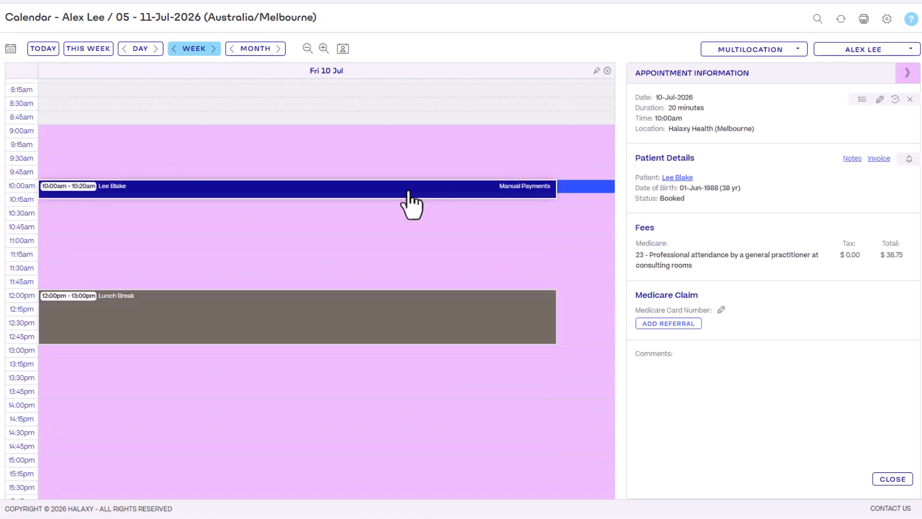
Change the patient appointment's start time to 10:30 AM, add the comment "General consultation", save it and close its details.
{"action": "left_click", "coordinate": [880, 100]}
{"action": "left_click", "coordinate": [850, 377]}
{"action": "scroll", "coordinate": [843, 432], "scroll_direction": "down", "scroll_amount": 5}
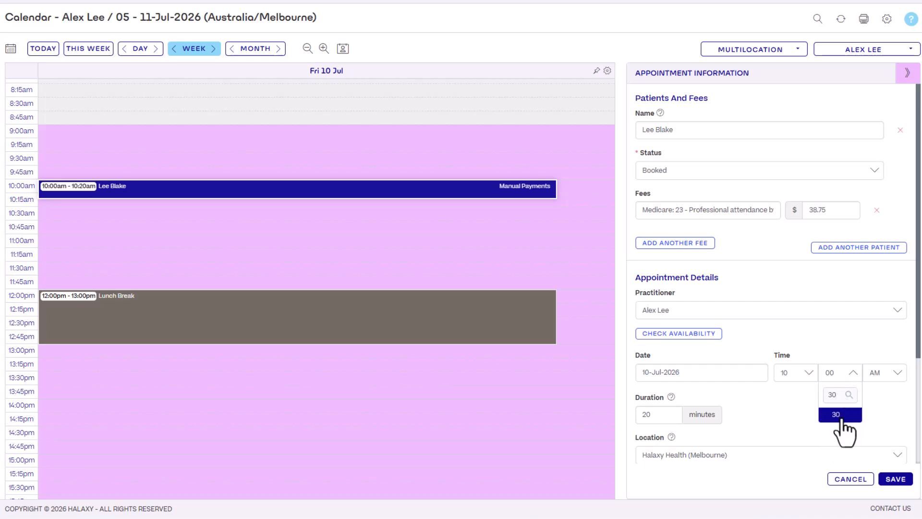
{"action": "left_click", "coordinate": [844, 432]}
{"action": "scroll", "coordinate": [801, 410], "scroll_direction": "down", "scroll_amount": 3}
{"action": "left_click", "coordinate": [801, 411]}
{"action": "type", "text": "General consultation"}
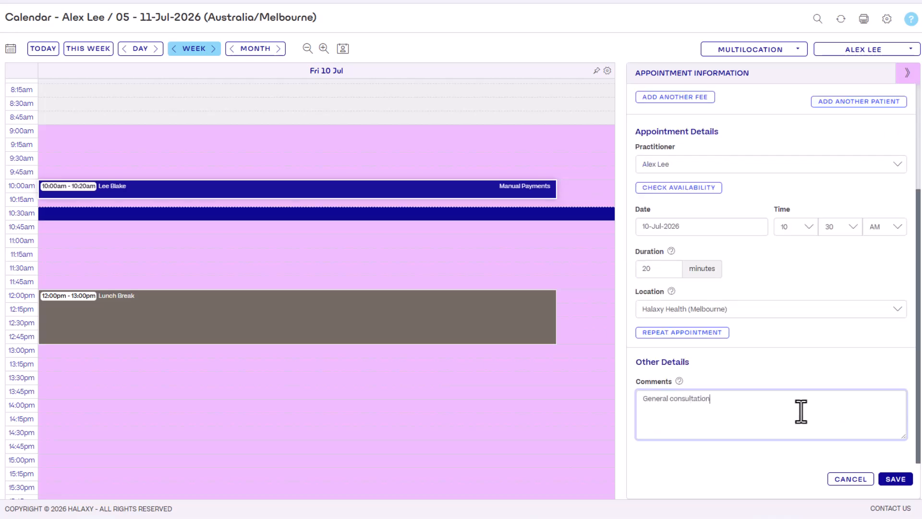
{"action": "left_click", "coordinate": [794, 450]}
{"action": "left_click", "coordinate": [893, 479]}
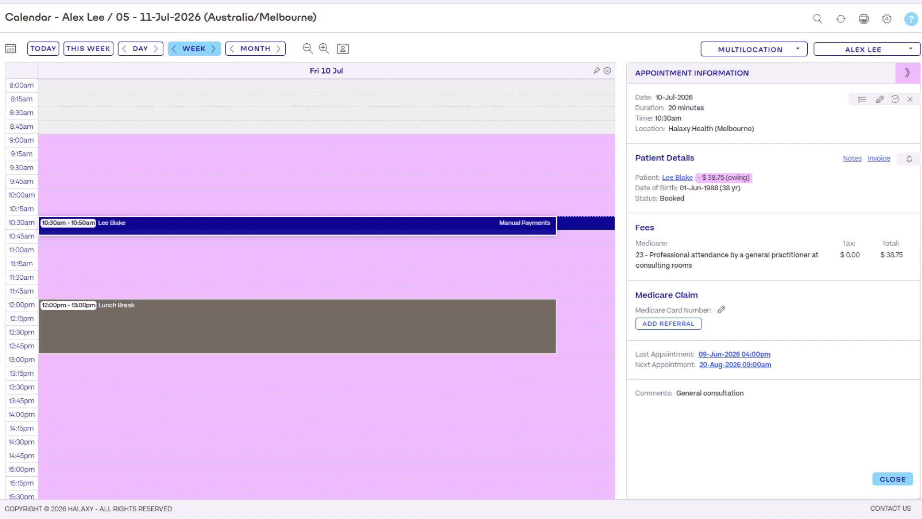
{"action": "left_click", "coordinate": [893, 479]}
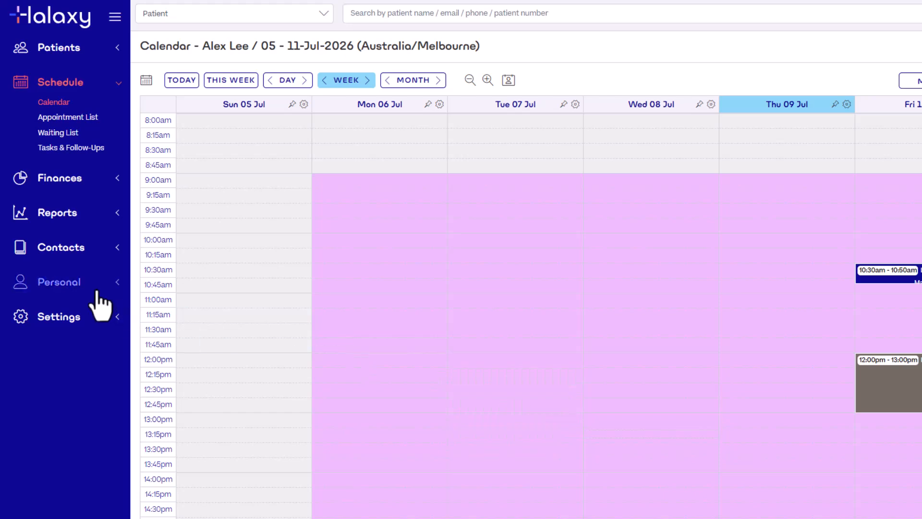
Open the online bookings and profile preferences of the practitioner at the Halaxy Health Melbourne location for editing.
{"action": "left_click", "coordinate": [96, 290]}
{"action": "left_click", "coordinate": [81, 319]}
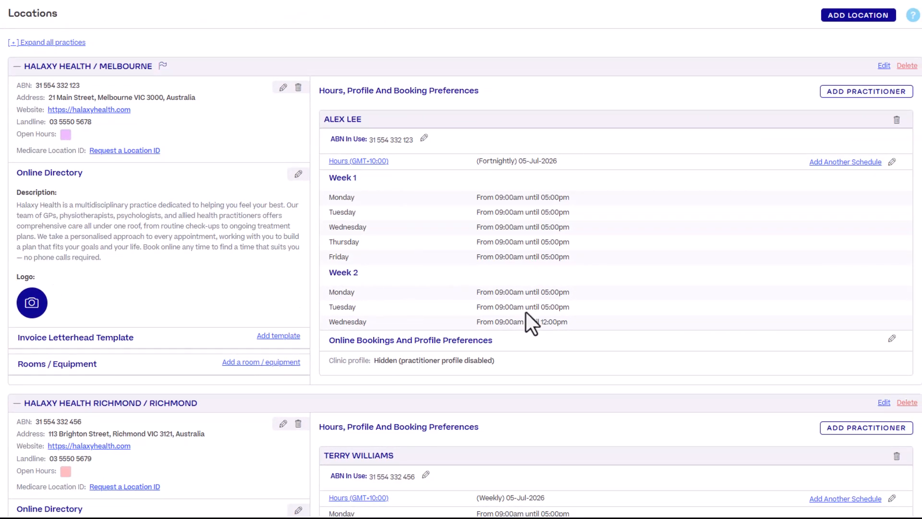
{"action": "left_click", "coordinate": [891, 339]}
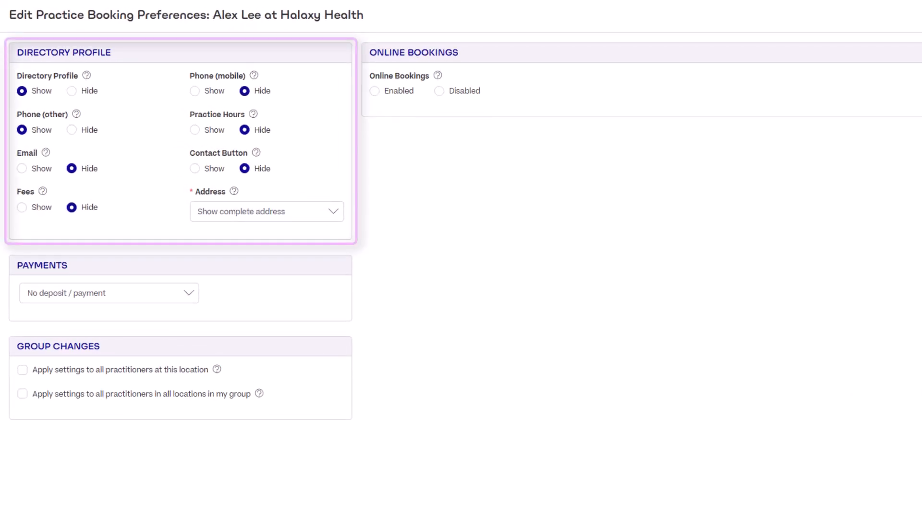
Enable online bookings with mandatory date of birth, time-specific appointment selection and the unavailability label Unavailable.
{"action": "left_click", "coordinate": [374, 91]}
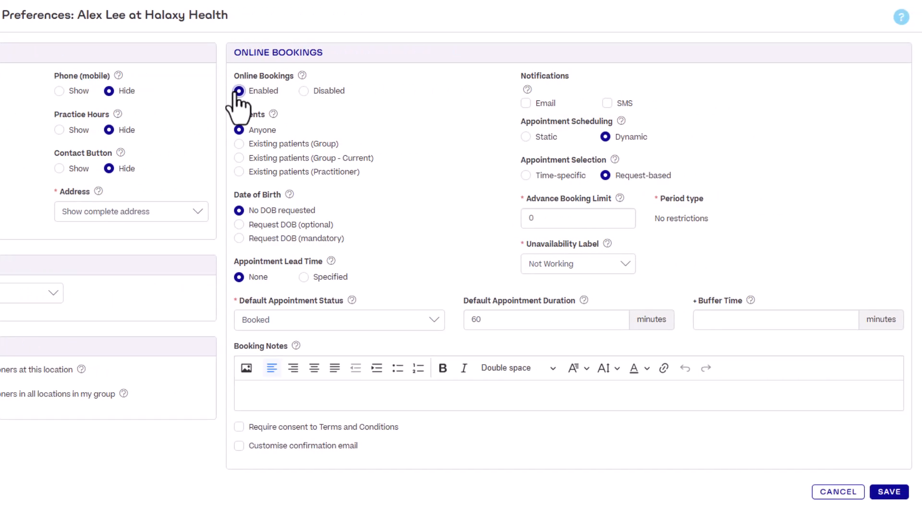
{"action": "left_click", "coordinate": [238, 238]}
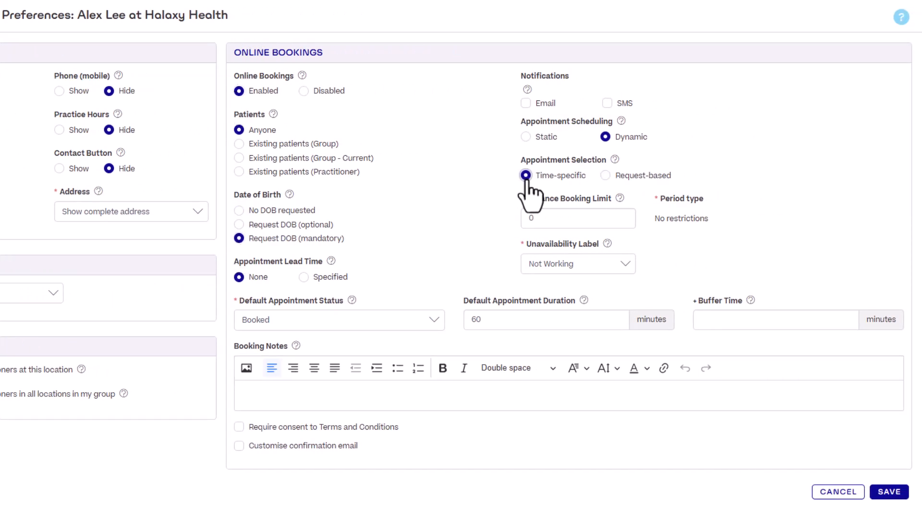
{"action": "left_click", "coordinate": [552, 263]}
{"action": "left_click", "coordinate": [541, 303]}
Set the default appointment duration to 15 minutes and the buffer time to 5 minutes.
{"action": "left_click", "coordinate": [513, 319]}
{"action": "type", "text": "15"}
{"action": "left_click", "coordinate": [743, 320]}
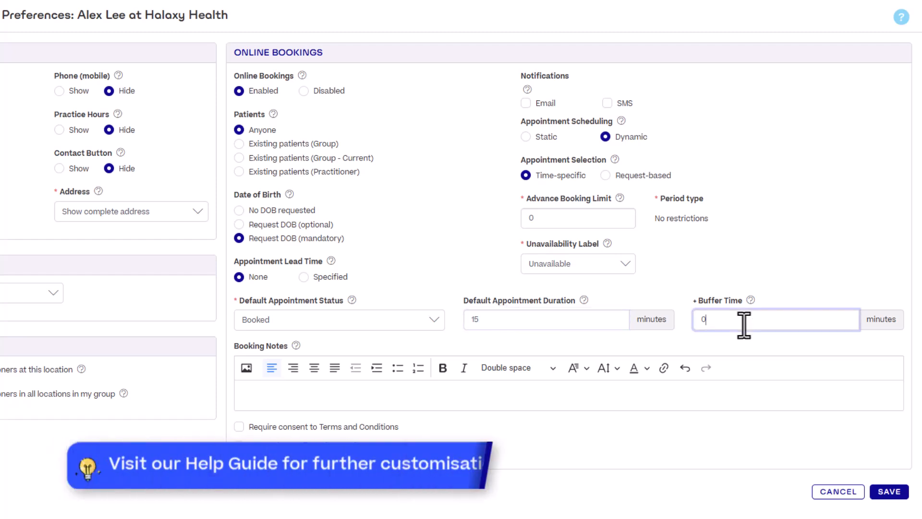
{"action": "key", "text": "BackSpace"}
{"action": "type", "text": "5"}
Paste the booking notes covering arrival, what to bring, payments, cancellations, illness and parking, and save the booking preferences.
{"action": "left_click", "coordinate": [595, 399]}
{"action": "key", "text": "ctrl+v"}
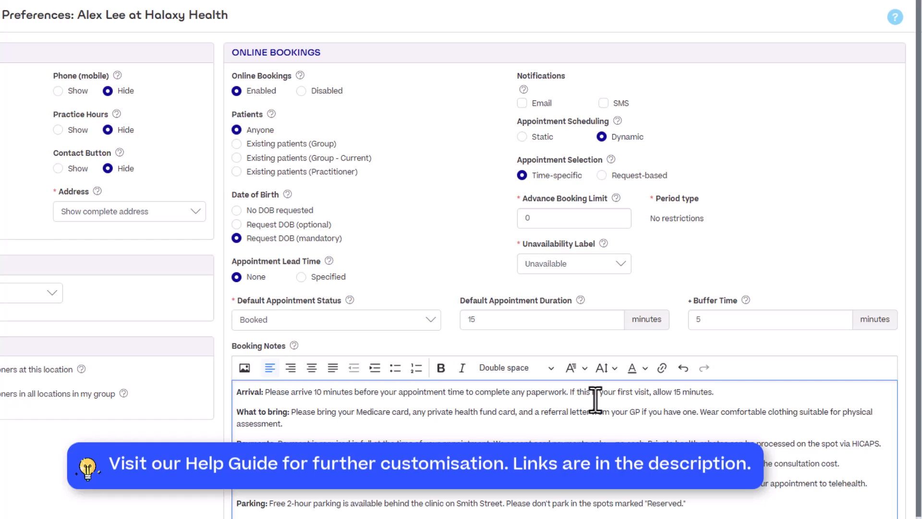
{"action": "scroll", "coordinate": [595, 400], "scroll_direction": "down", "scroll_amount": 3}
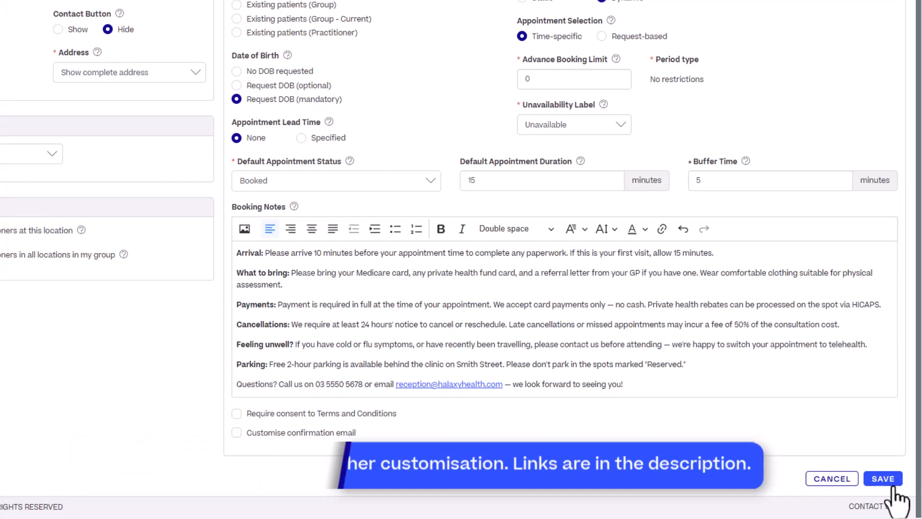
{"action": "left_click", "coordinate": [891, 486]}
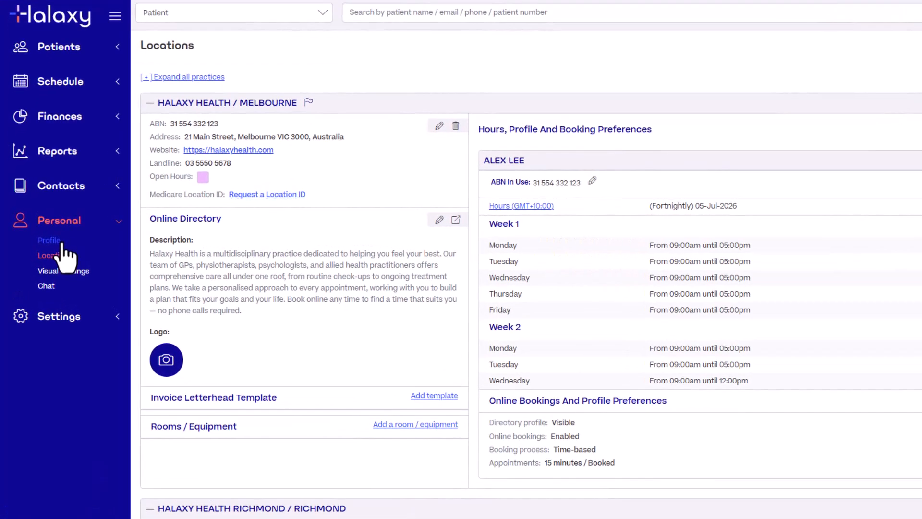
Open the directory profile preferences from the practitioner's profile and review the profile and booking page links and embed codes.
{"action": "left_click", "coordinate": [50, 240]}
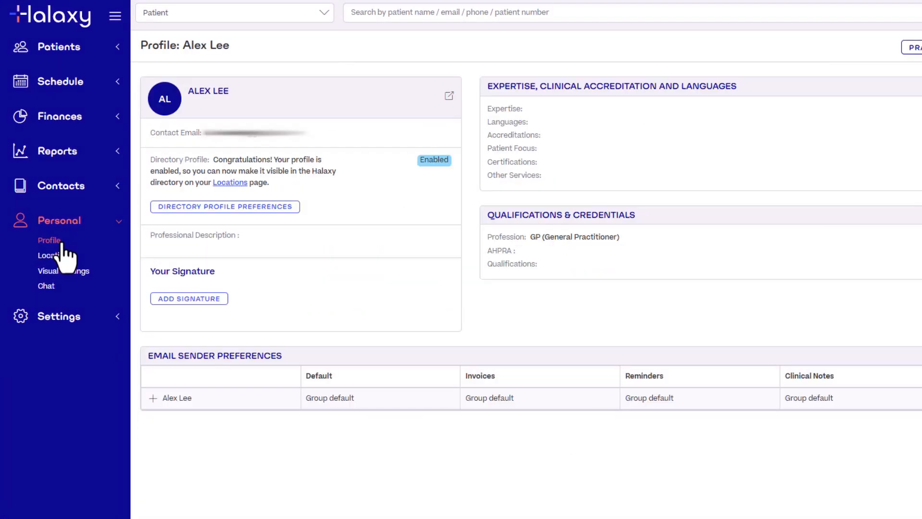
{"action": "left_click", "coordinate": [217, 211]}
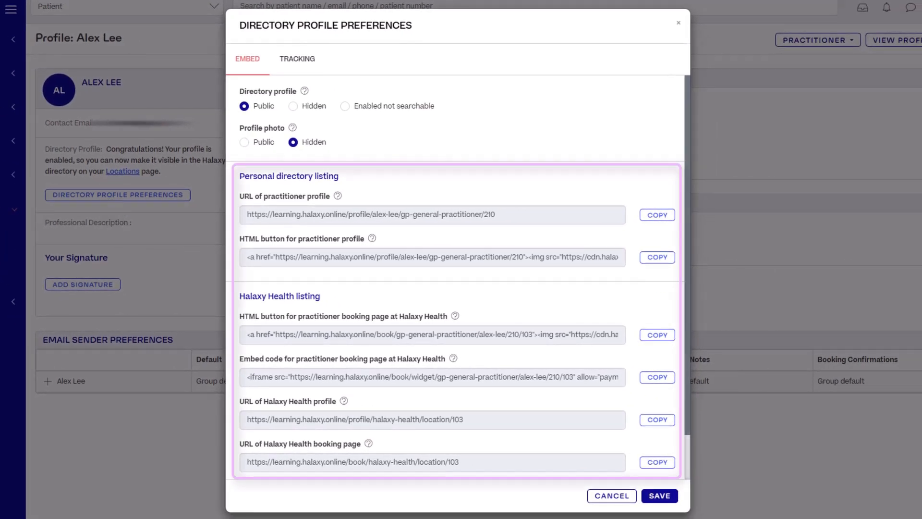
{"action": "scroll", "coordinate": [455, 277], "scroll_direction": "down", "scroll_amount": 1}
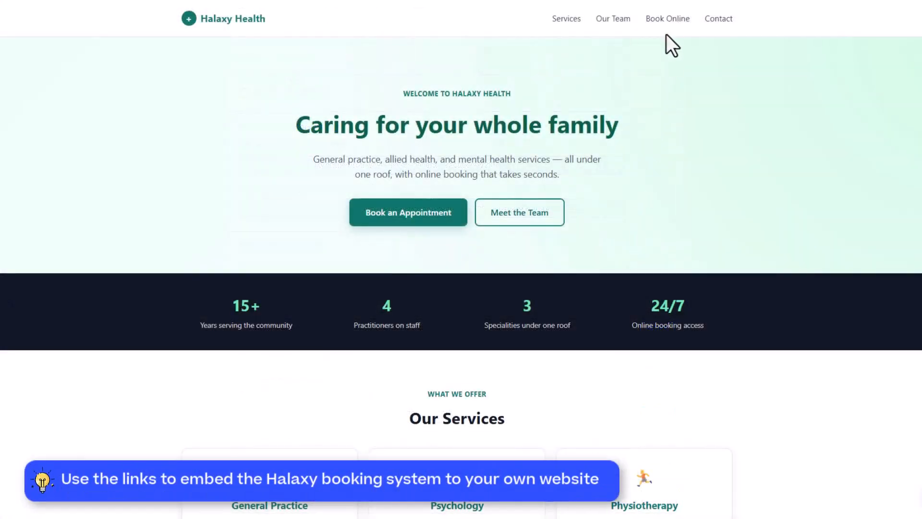
On the Halaxy Health website's online booking page, choose the Telehealth service and the 9:40 am slot on Tuesday 21 July.
{"action": "left_click", "coordinate": [667, 19]}
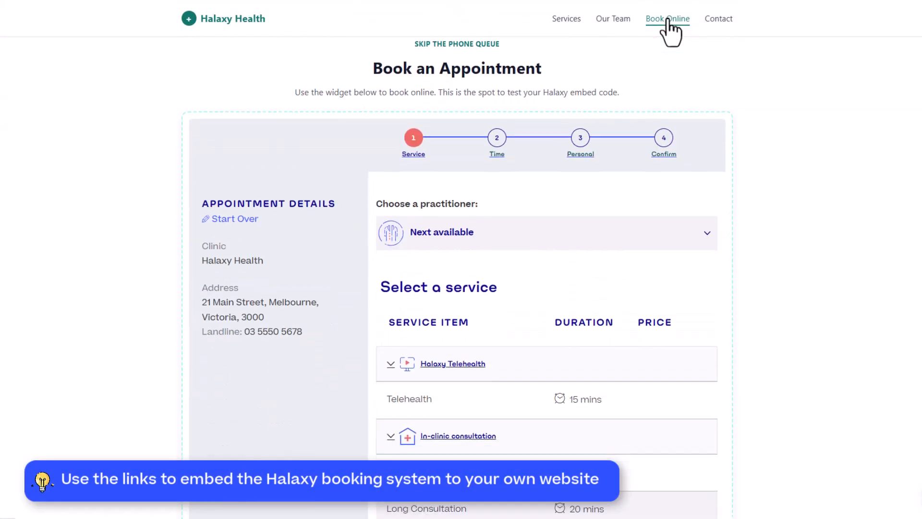
{"action": "left_click", "coordinate": [462, 409]}
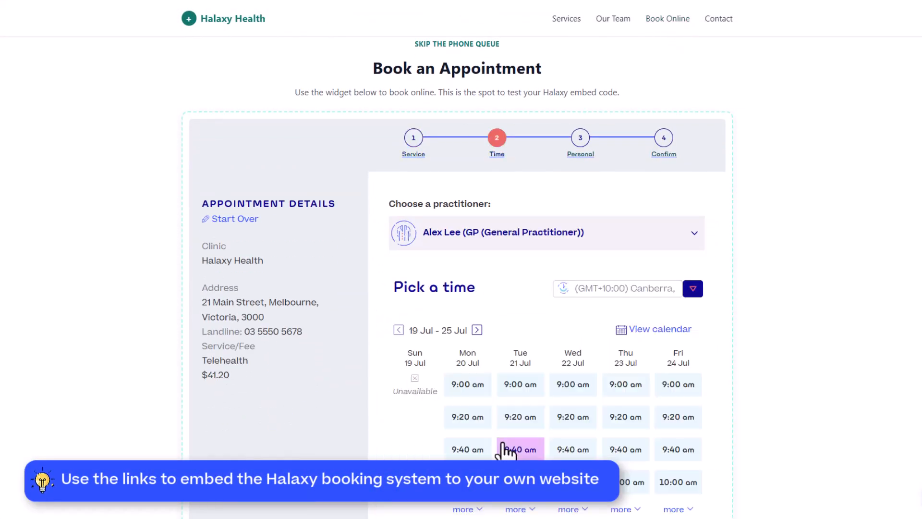
{"action": "left_click", "coordinate": [504, 451]}
Enter the patient's first and last name in the online booking form's personal details.
{"action": "left_click", "coordinate": [497, 269]}
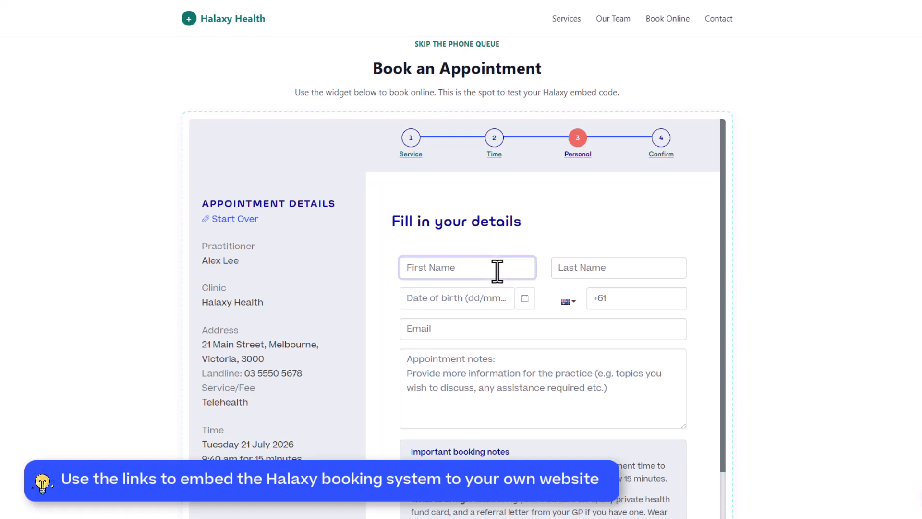
{"action": "key", "text": "Tab"}
{"action": "key", "text": "Tab"}
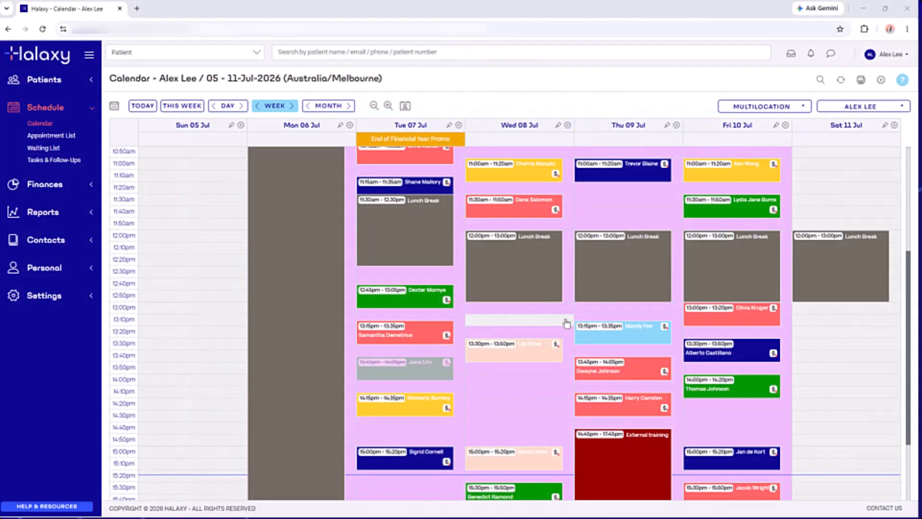
In the Halaxy calendar, start a patient appointment on Fri 10 Jul at 2:30 PM and enter the patient's name.
{"action": "left_click", "coordinate": [759, 414]}
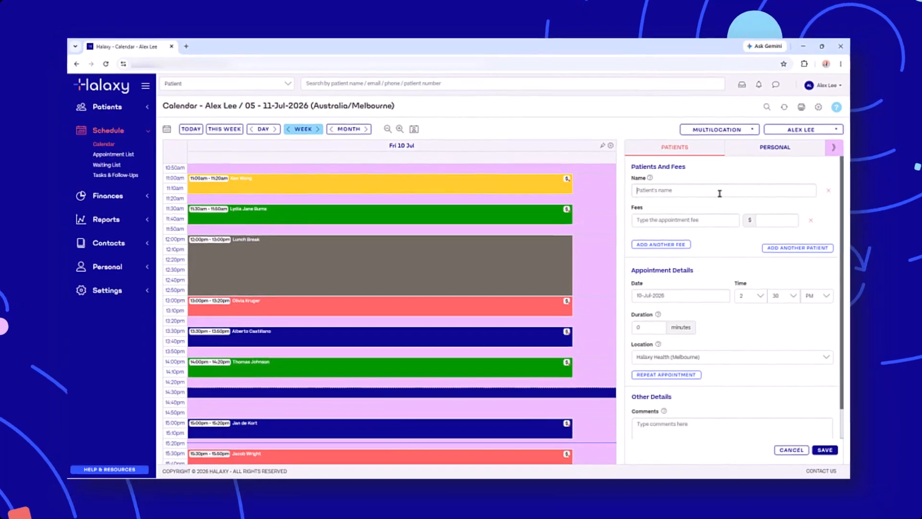
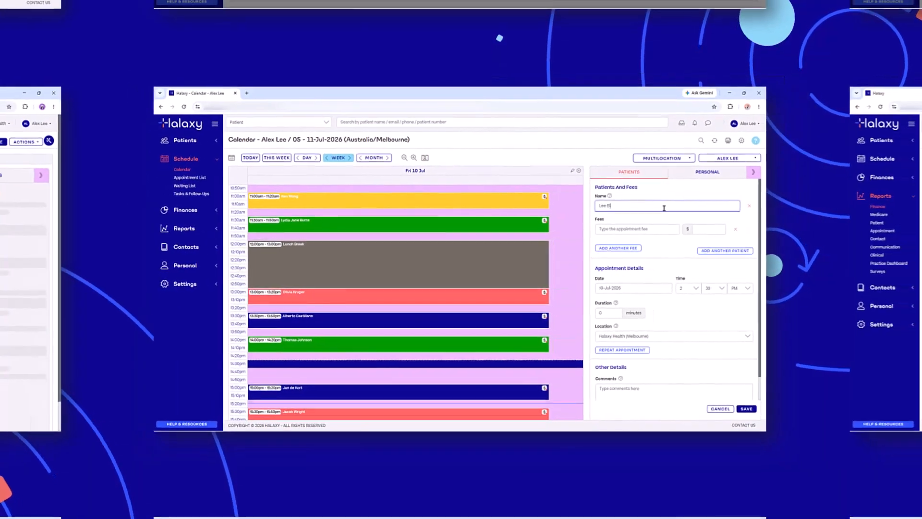